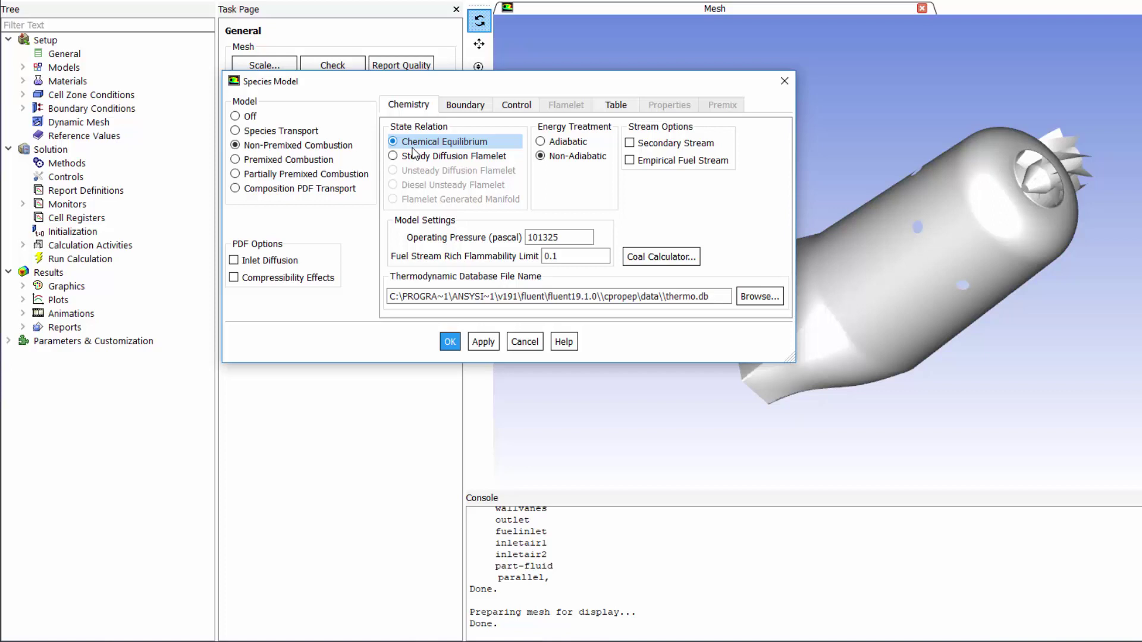
Switch the state relation to Steady Diffusion Flamelet and import the CHEMKIN mechanism from grimech30_50spec_mech.inp
click(413, 157)
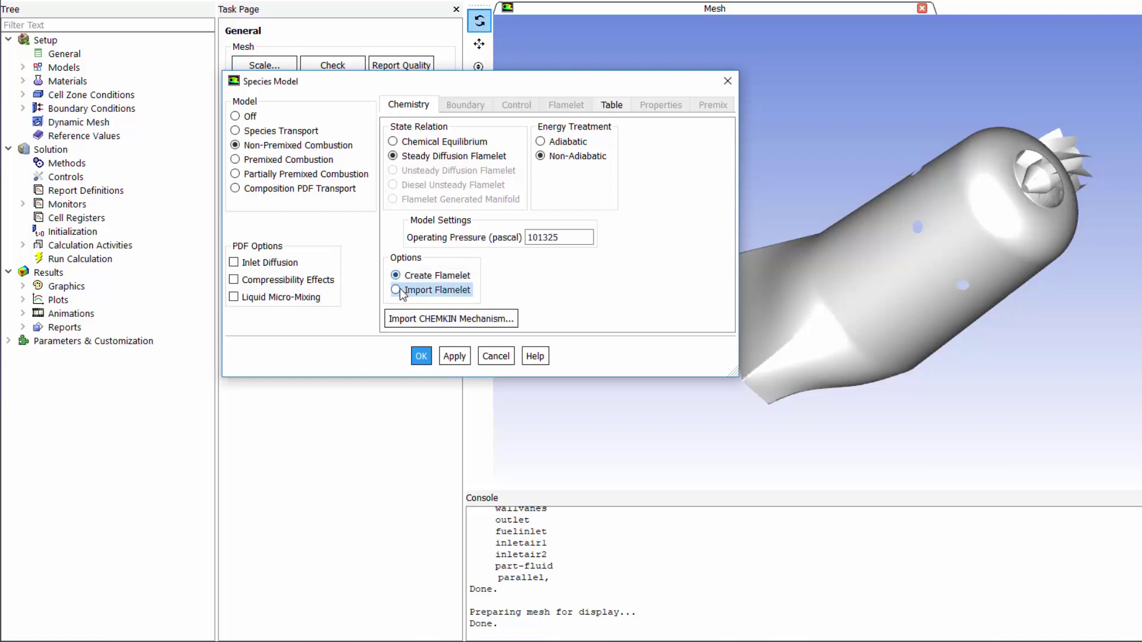
click(425, 320)
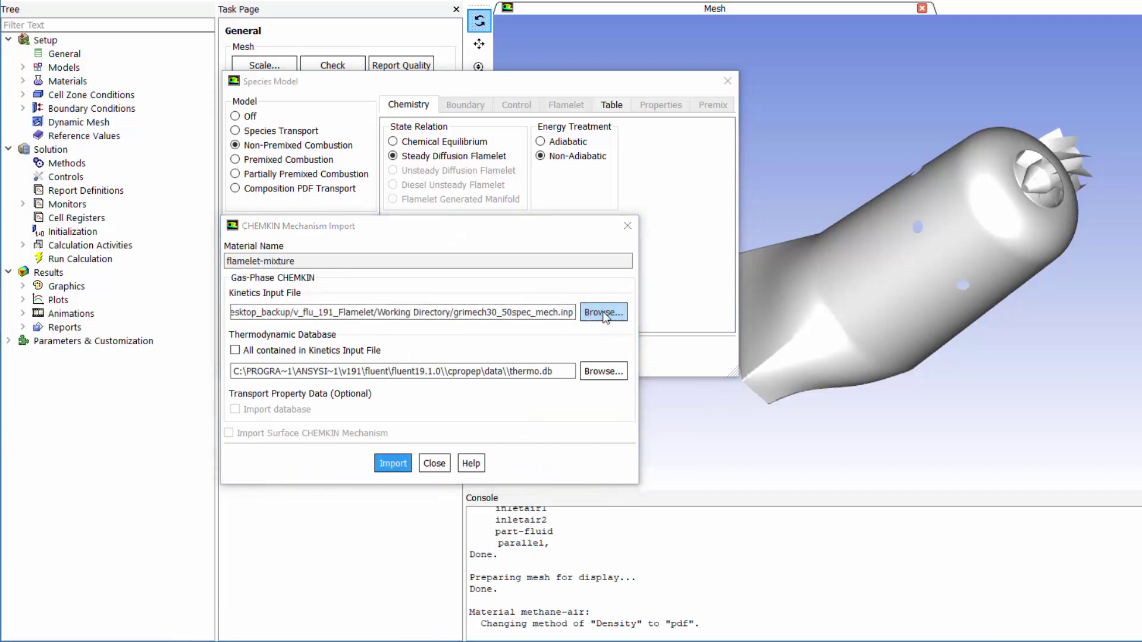
click(395, 467)
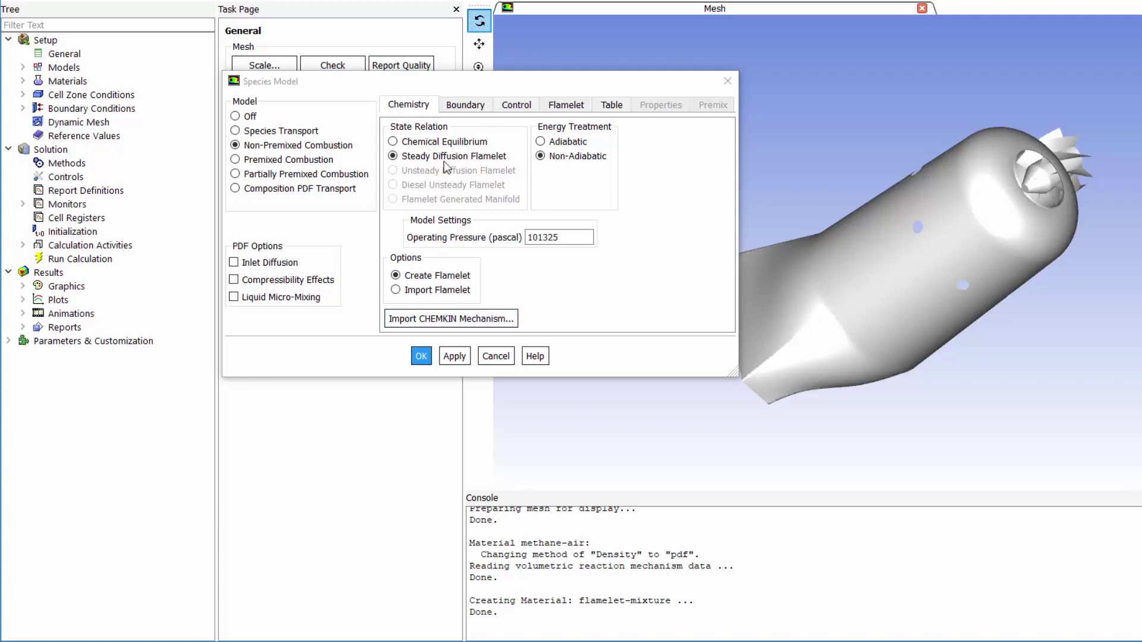
Set the fuel mass fraction of ch4 to 1 in the boundary species and review the remaining species down to n2
click(463, 113)
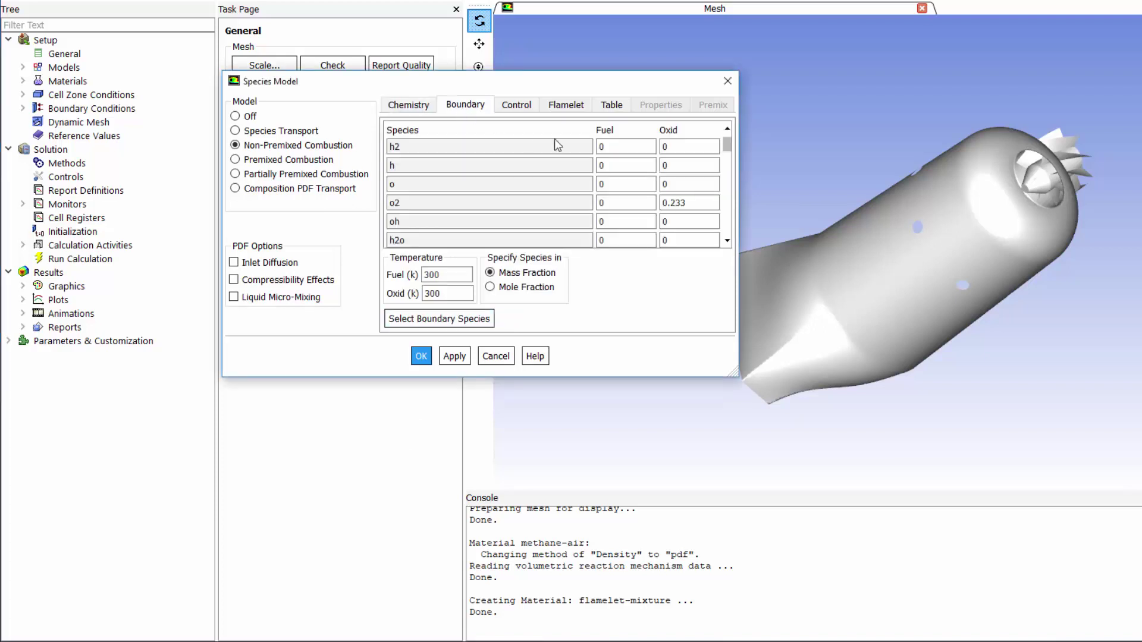
scroll(730, 154, down, 2)
drag(731, 156, 730, 167)
click(638, 179)
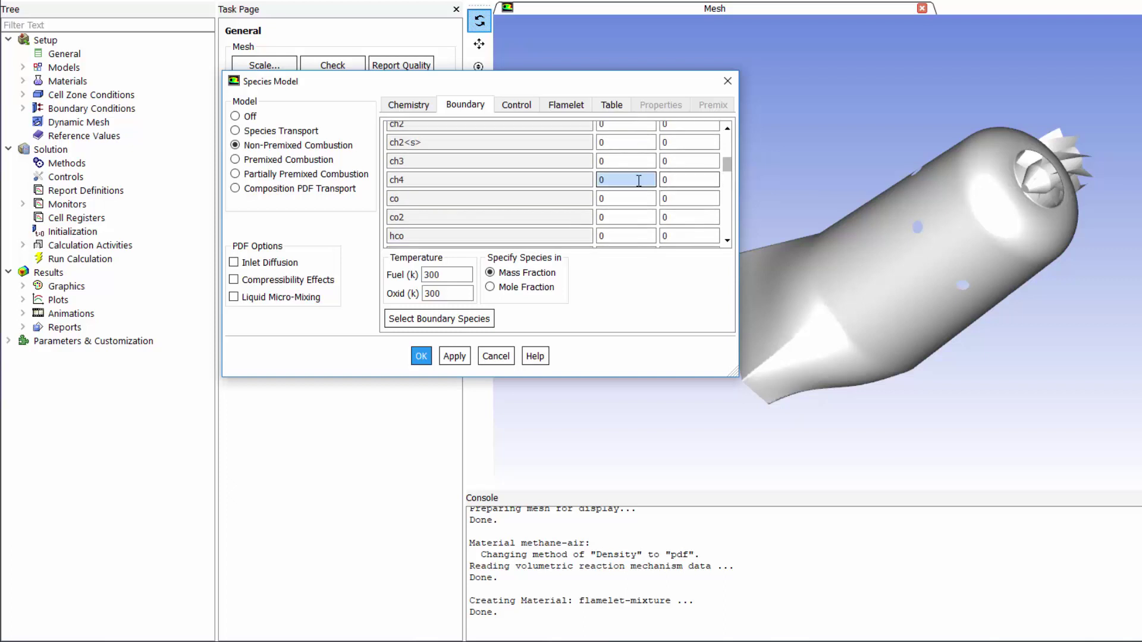
text(1)
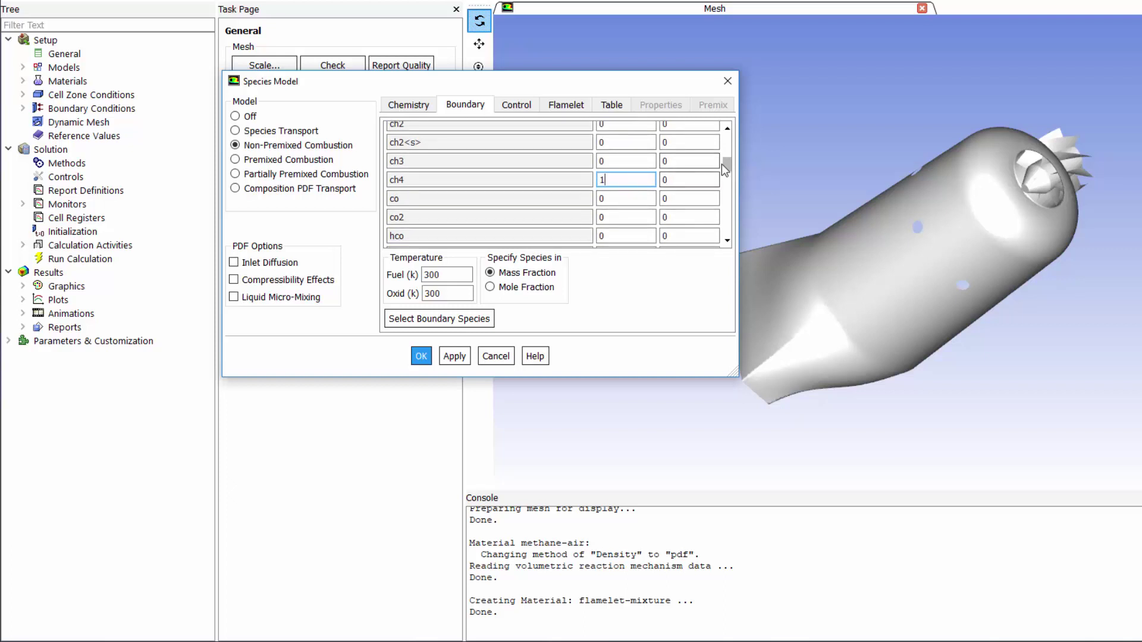
drag(726, 164, 727, 226)
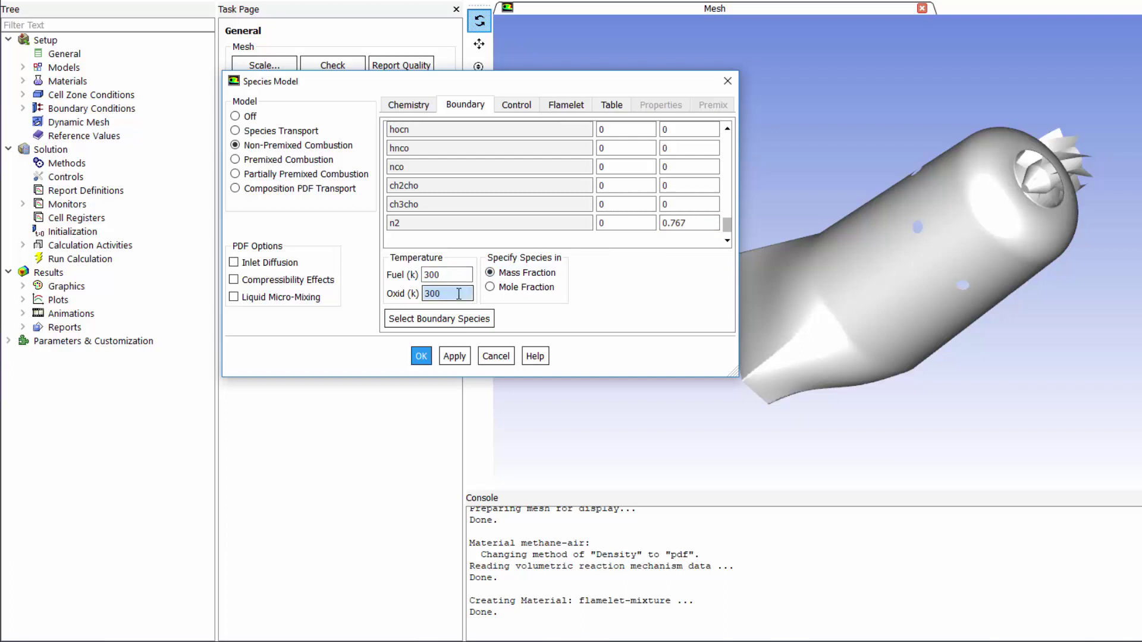
Calculate the flamelets with the existing control and flamelet parameters, and generate the PDF table
click(517, 113)
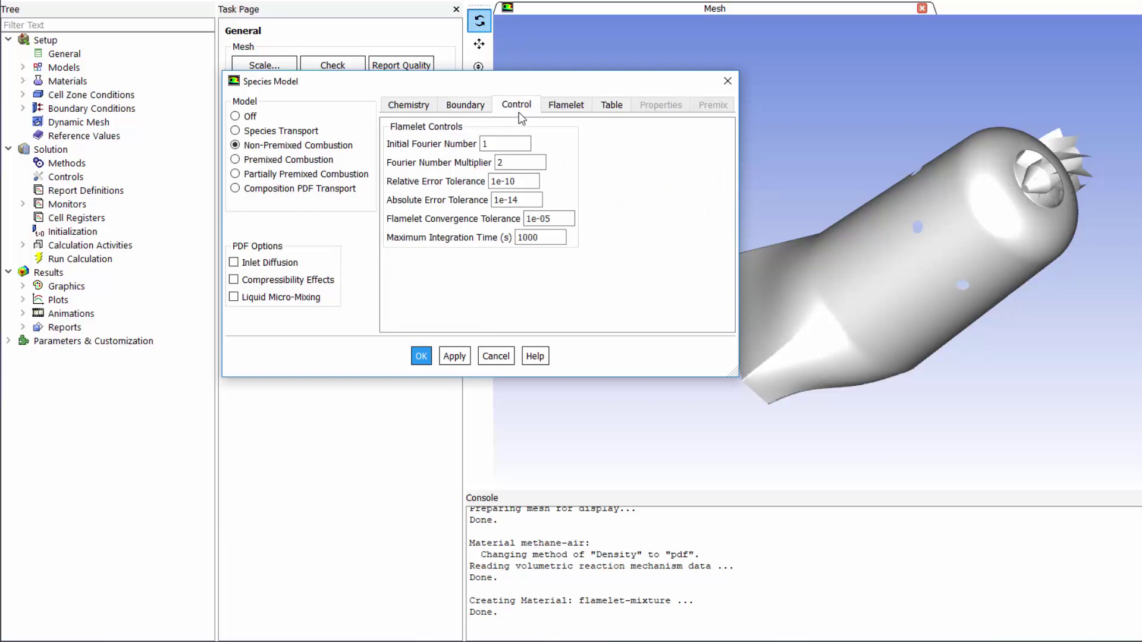
click(565, 108)
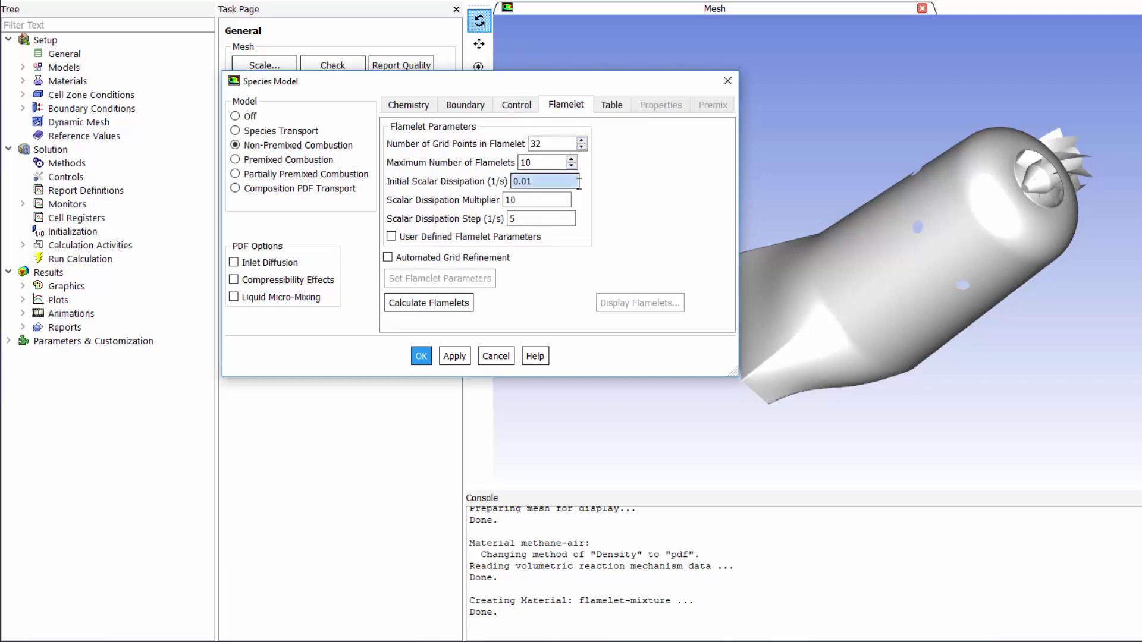
click(455, 304)
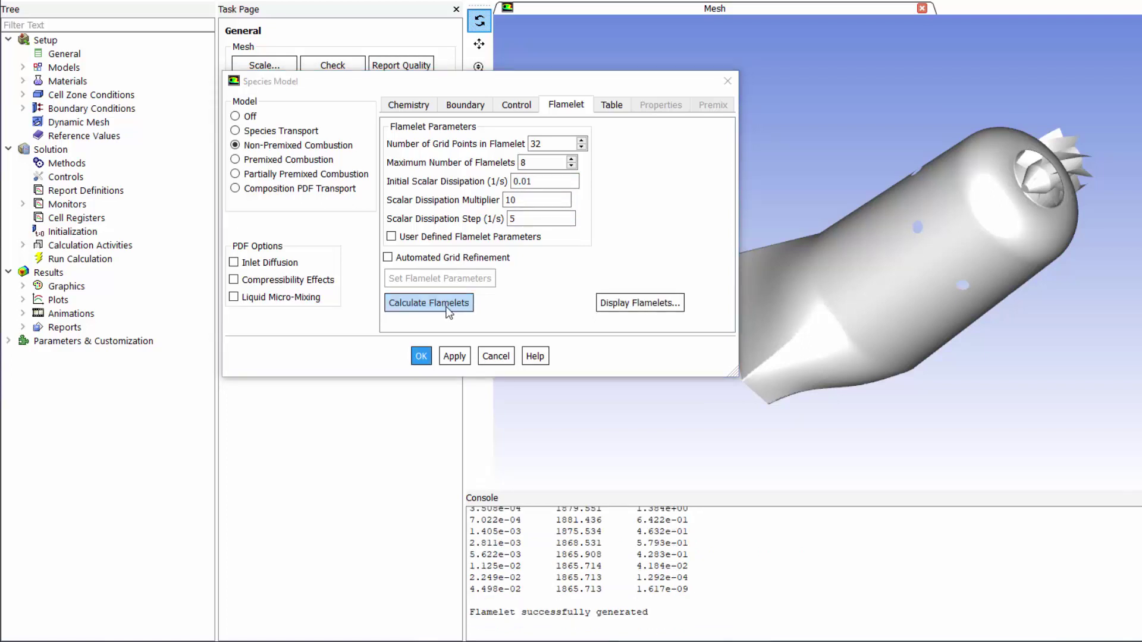
click(595, 105)
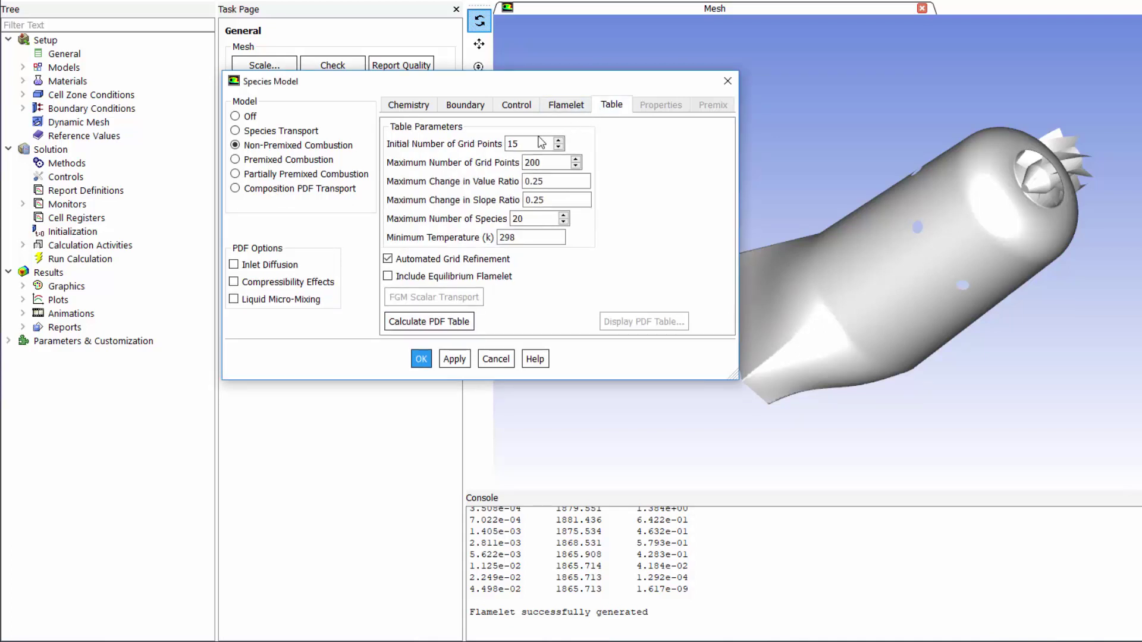
click(438, 329)
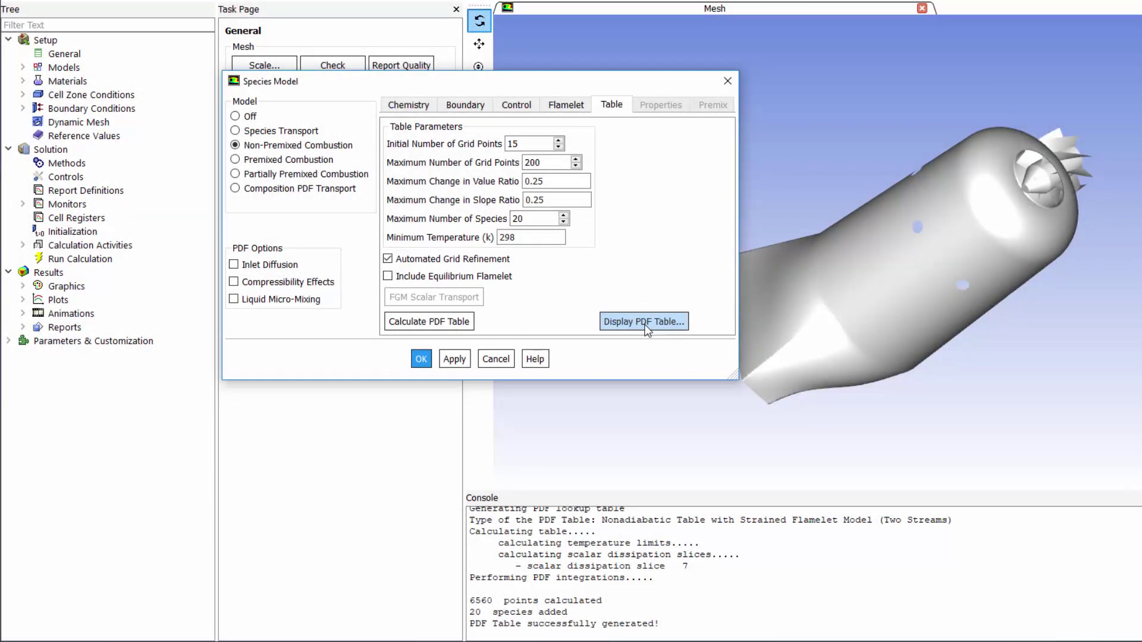
Display the PDF table's Mean Temperature as a 3D surface and examine it from different angles
click(647, 330)
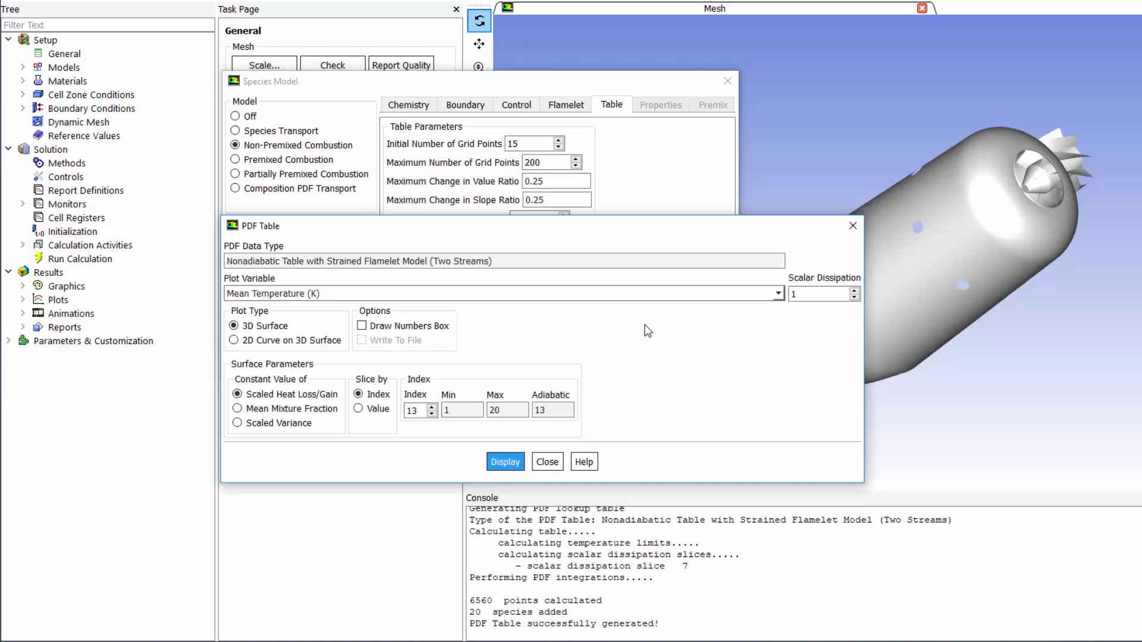
click(588, 296)
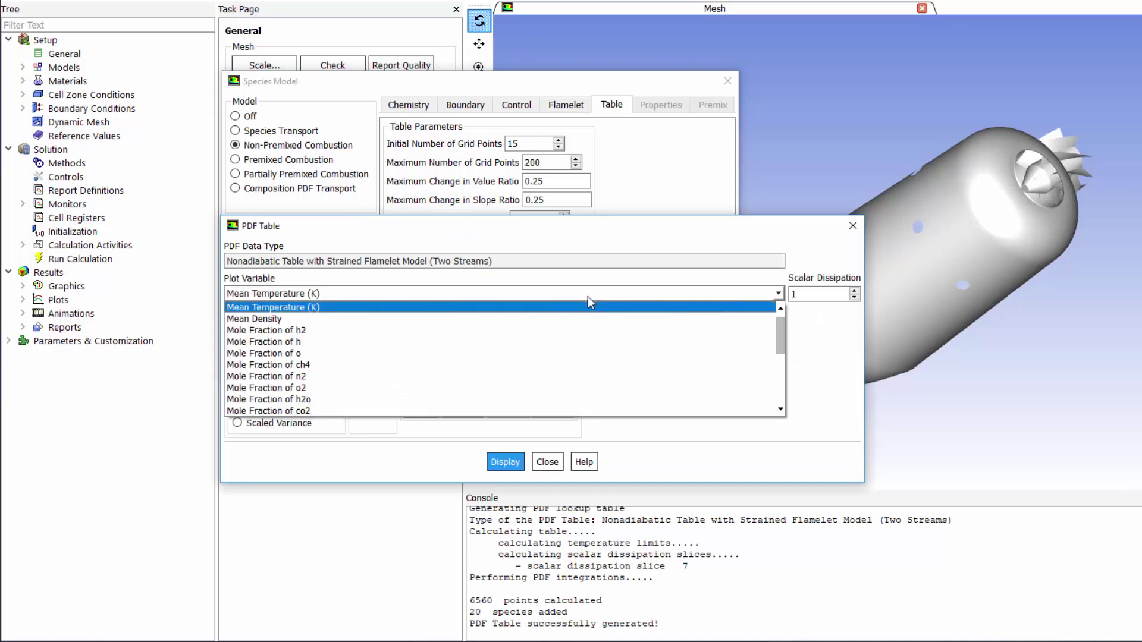
click(587, 296)
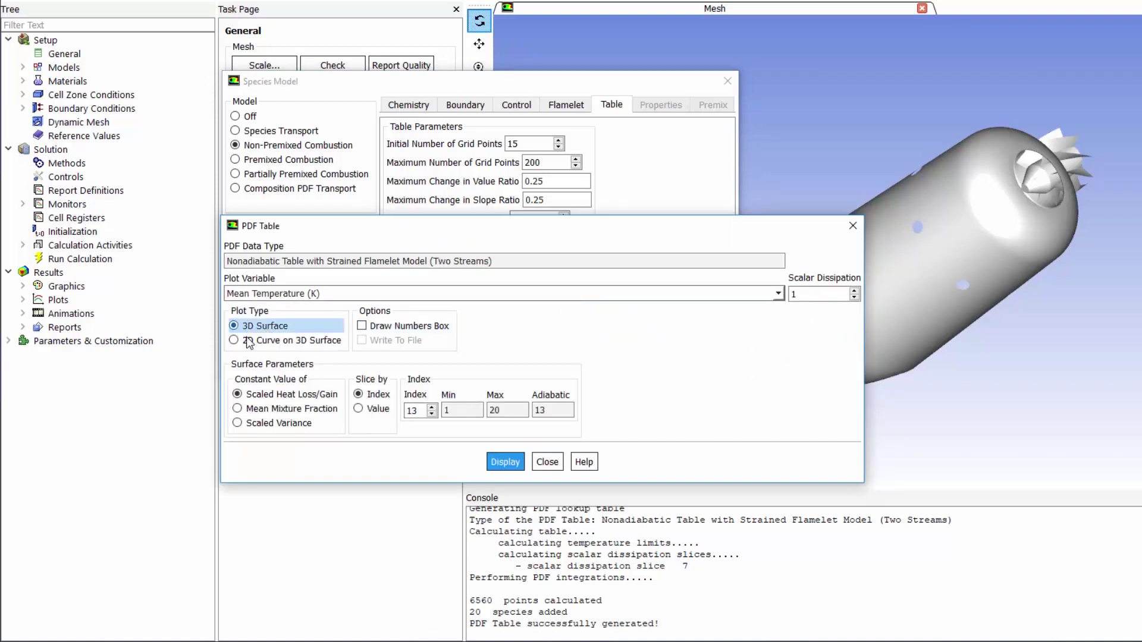
click(505, 462)
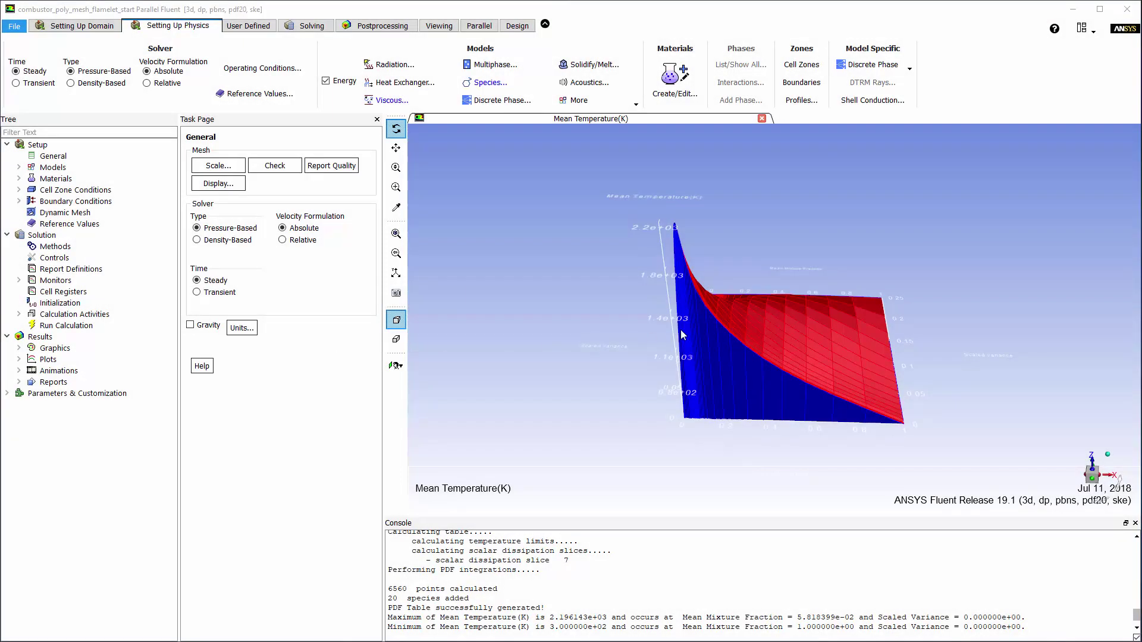
drag(723, 329, 767, 353)
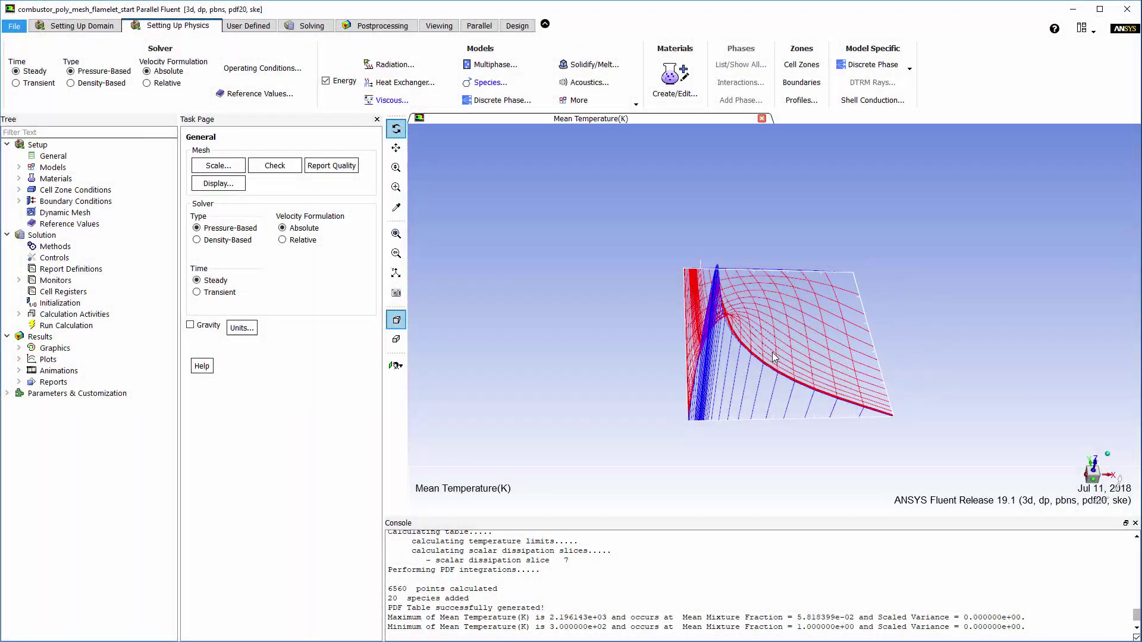
drag(774, 358, 758, 381)
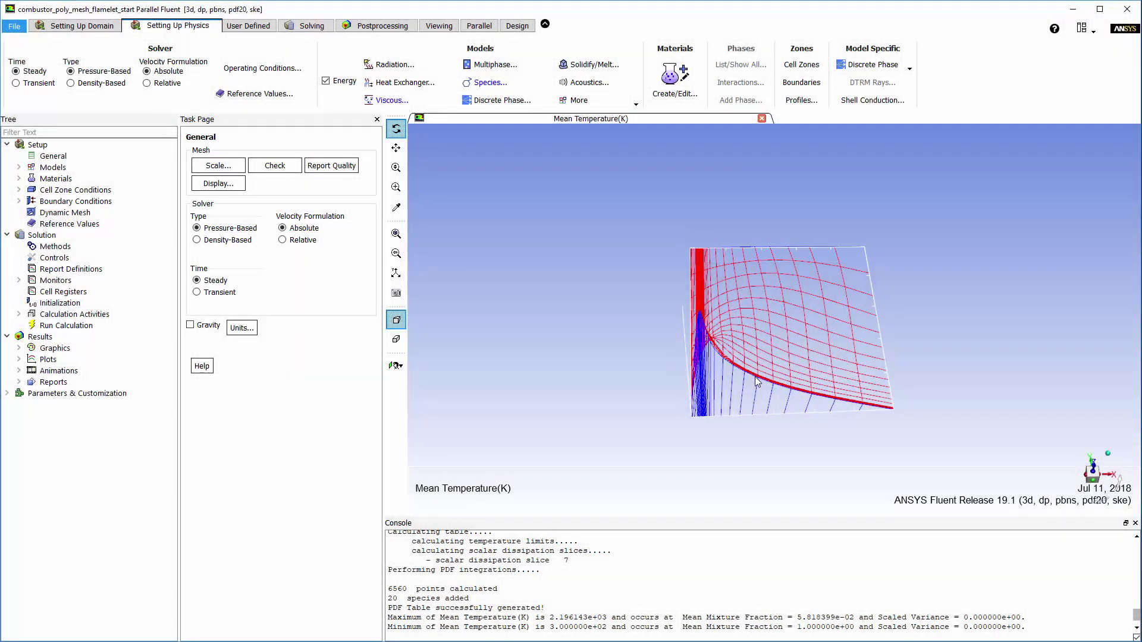
drag(758, 381, 813, 379)
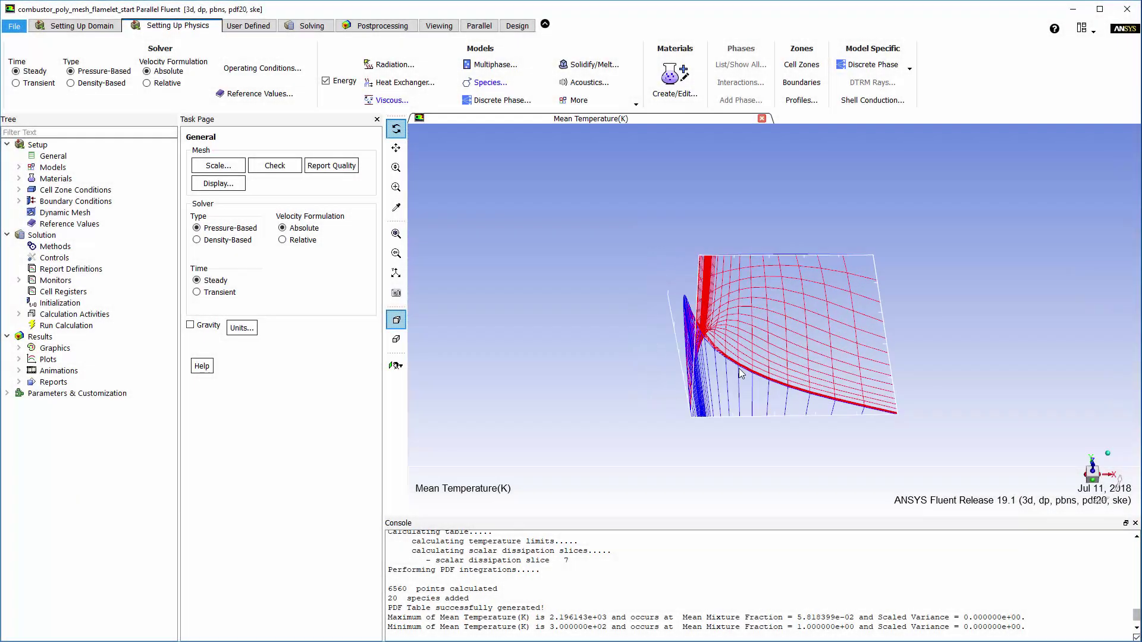
drag(755, 373, 731, 371)
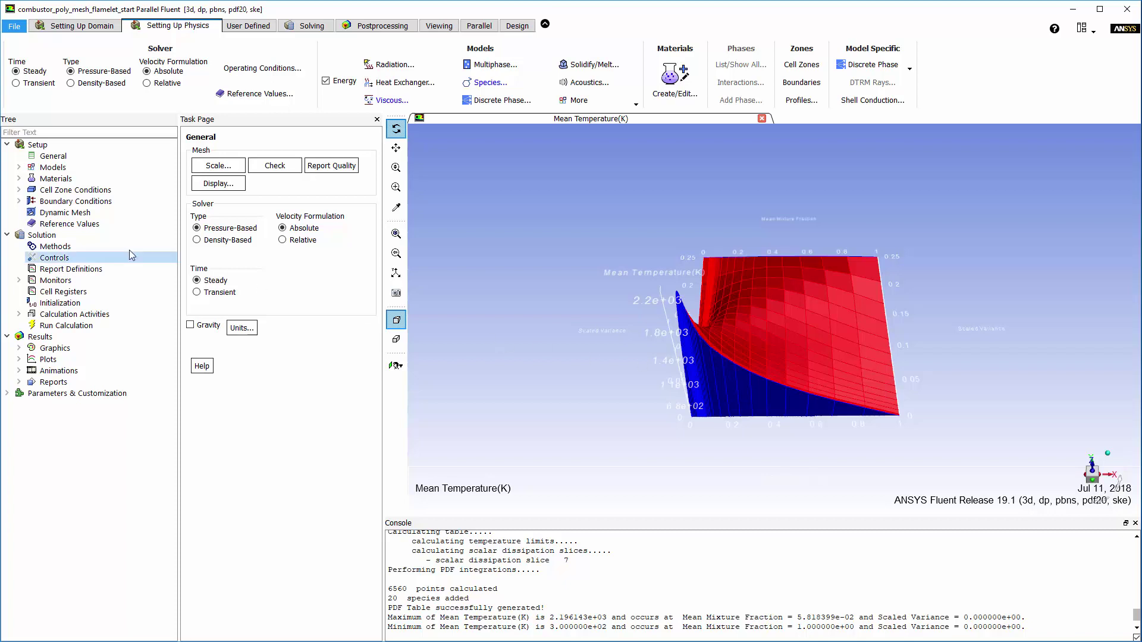
Set the mean mixture fraction to 1 for the fuelinlet velocity inlet
click(19, 202)
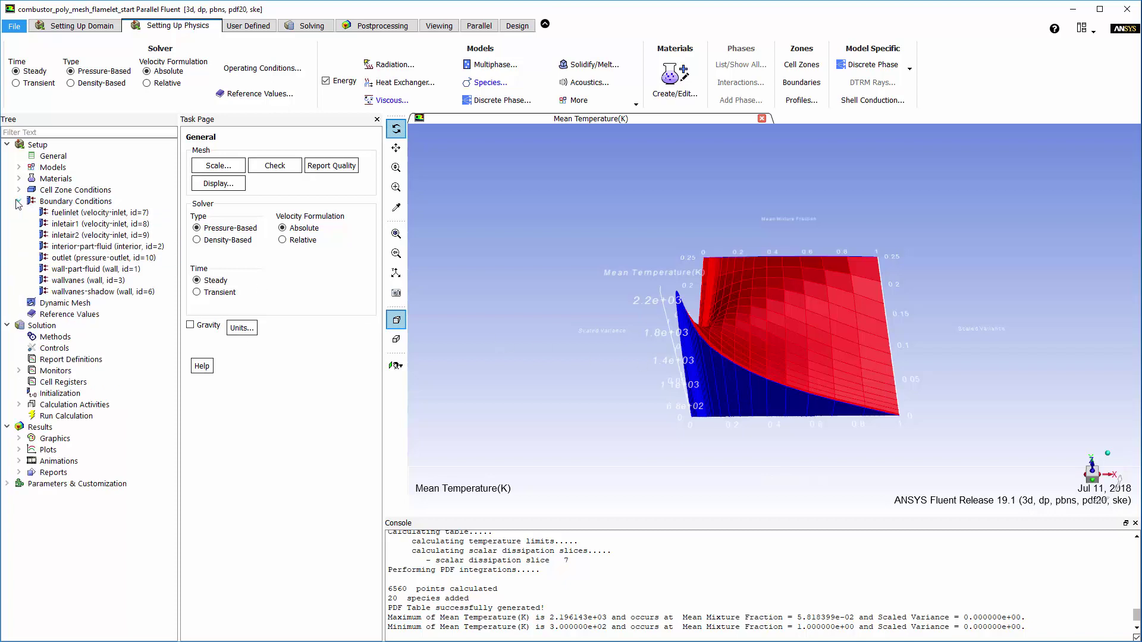
double_click(63, 213)
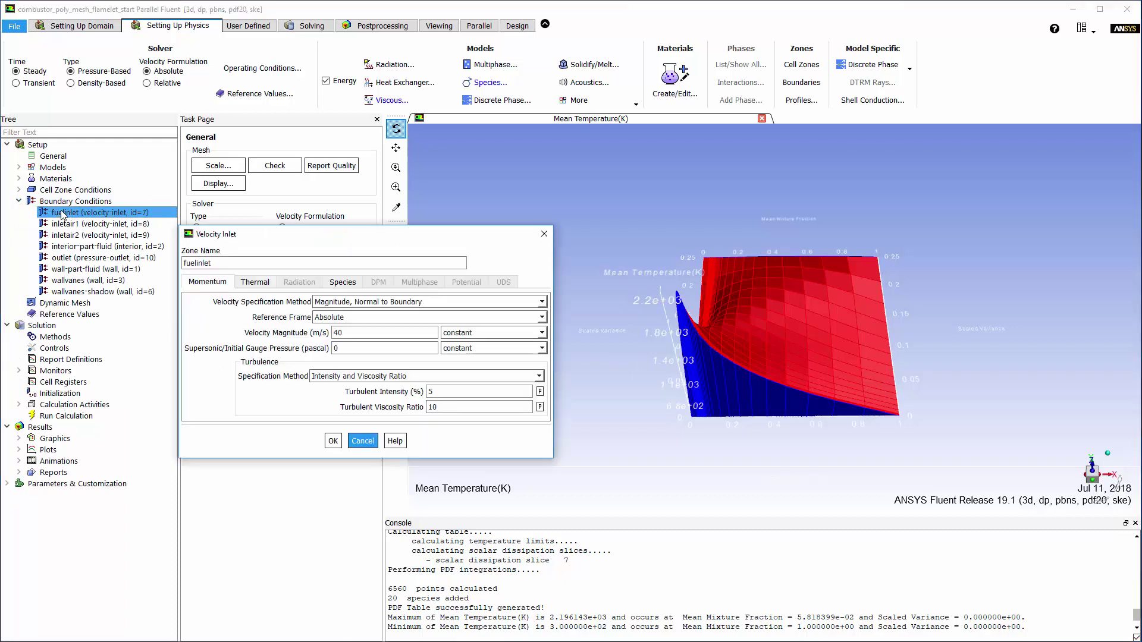
click(335, 285)
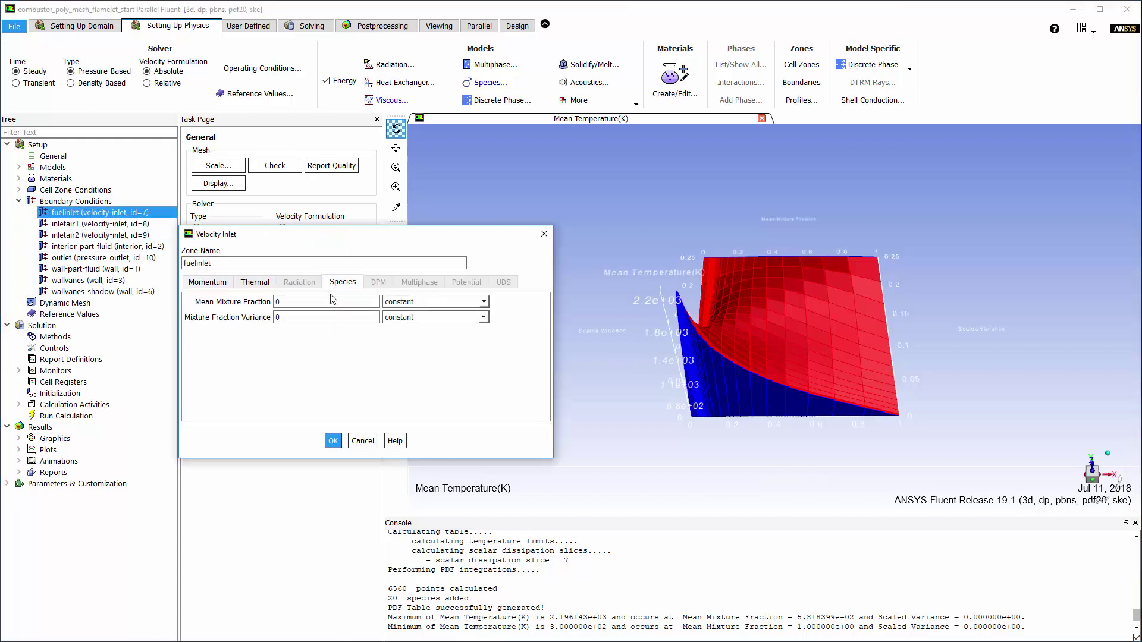
double_click(331, 300)
text(1)
click(331, 441)
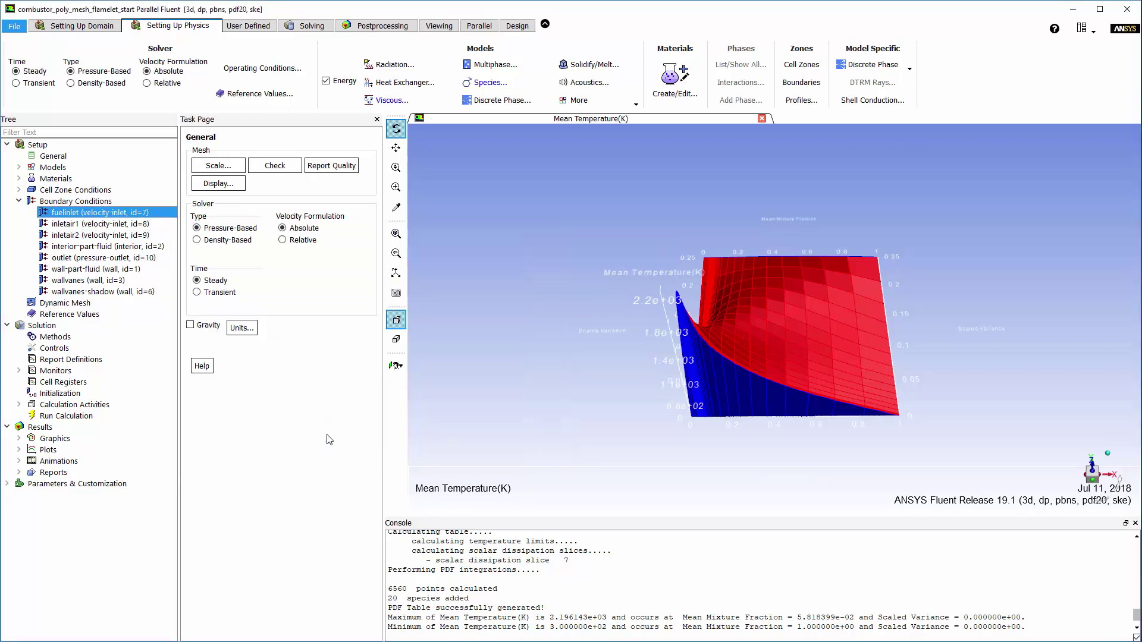
Enable the pseudo transient method for Energy and Mean Mixture Fraction in the expert advanced solution controls
click(304, 28)
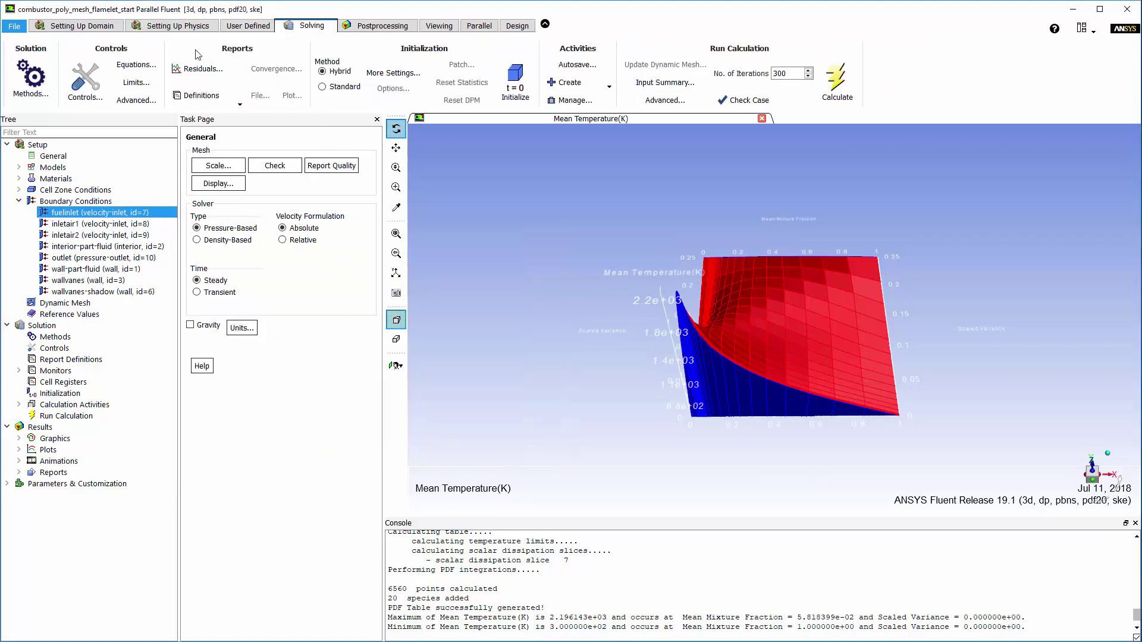
click(85, 79)
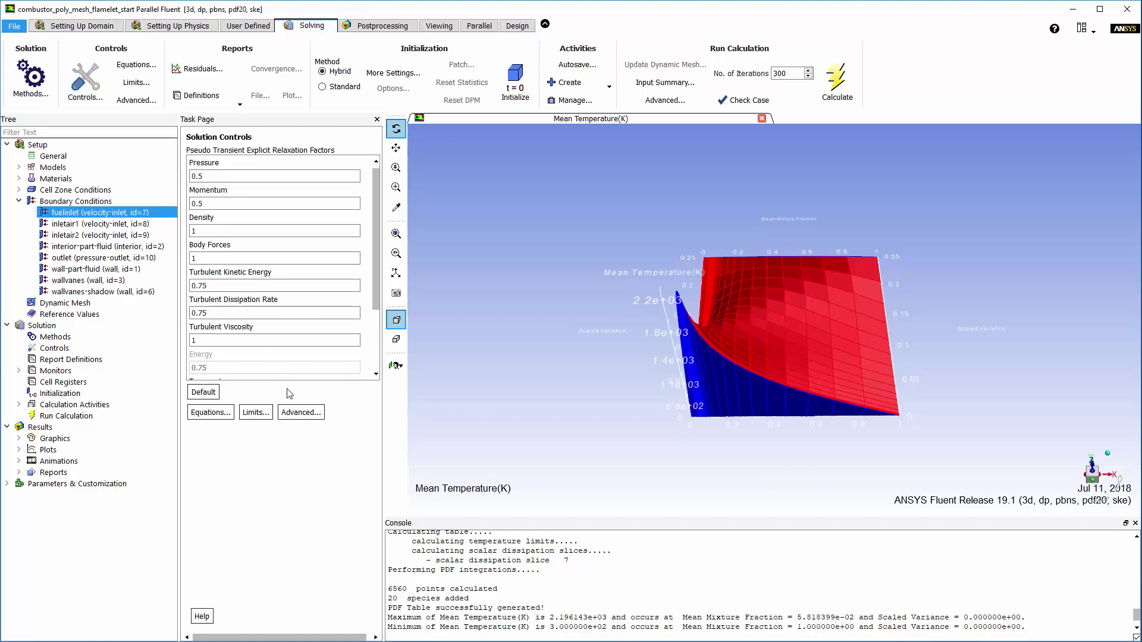
click(300, 412)
drag(325, 278, 325, 150)
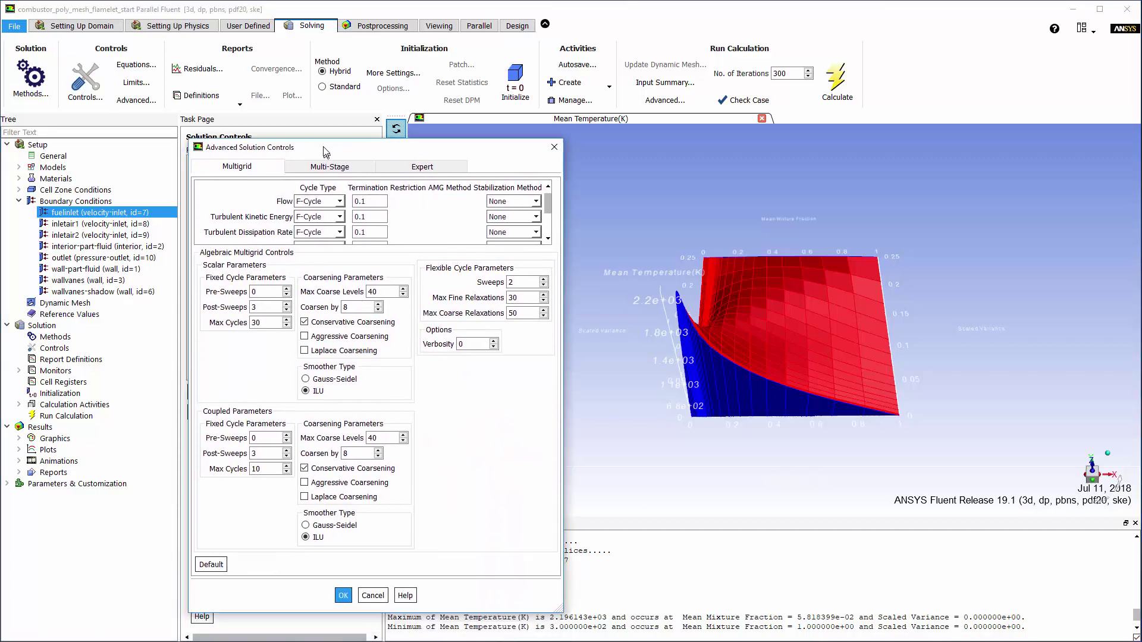
click(410, 168)
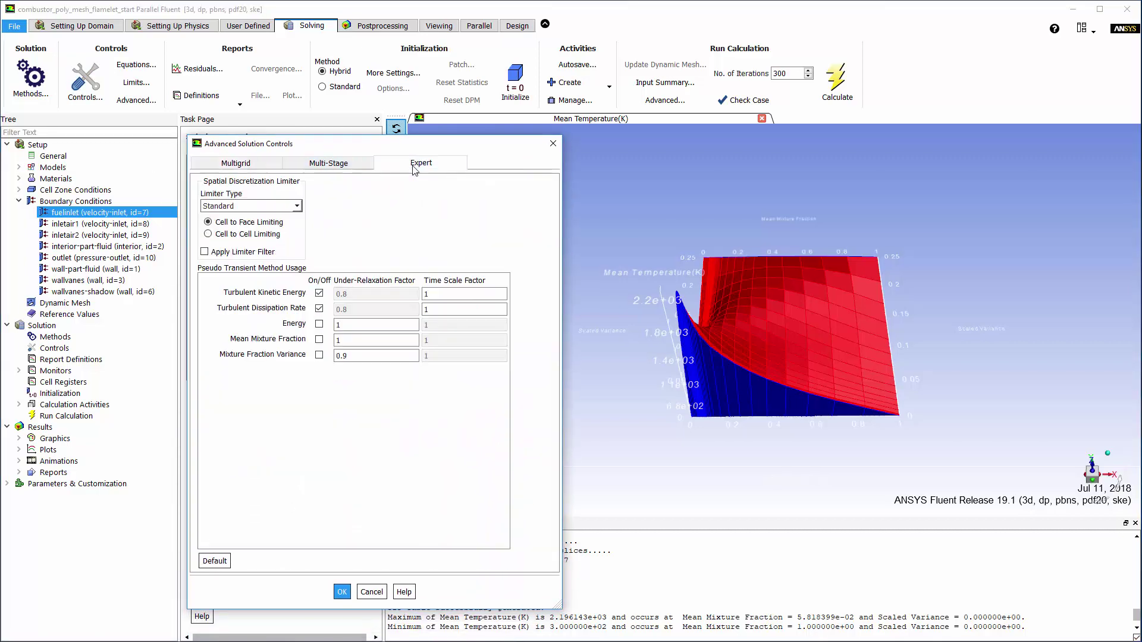
click(319, 324)
click(320, 339)
Set the time scale factor to 10 for both Energy and Mean Mixture Fraction and apply the advanced controls
click(446, 324)
text(0)
click(449, 341)
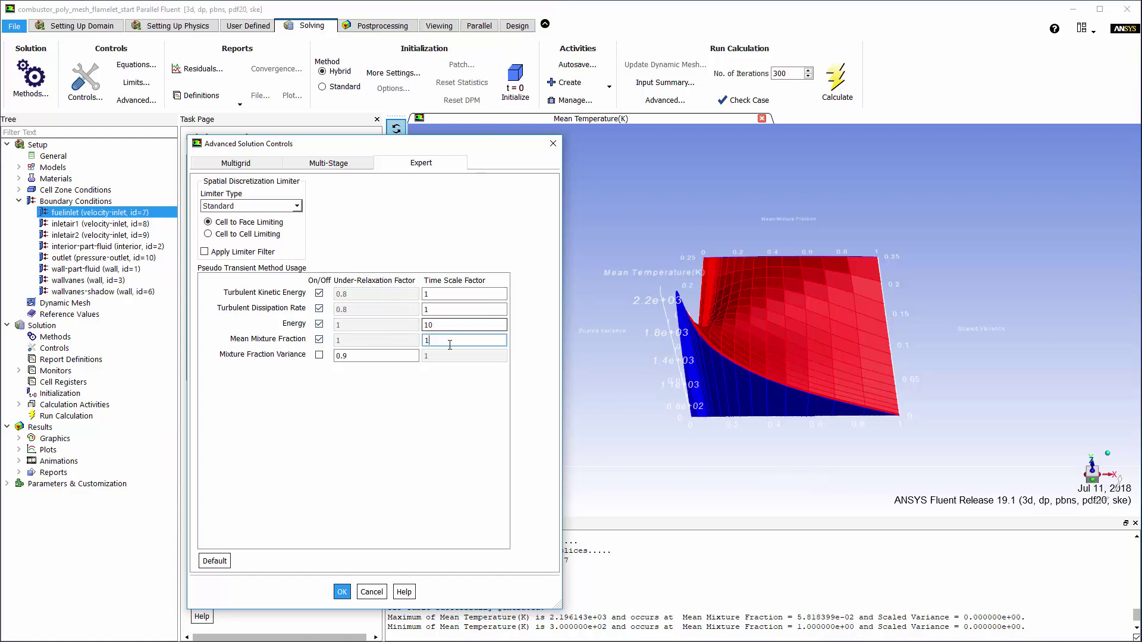
text(0)
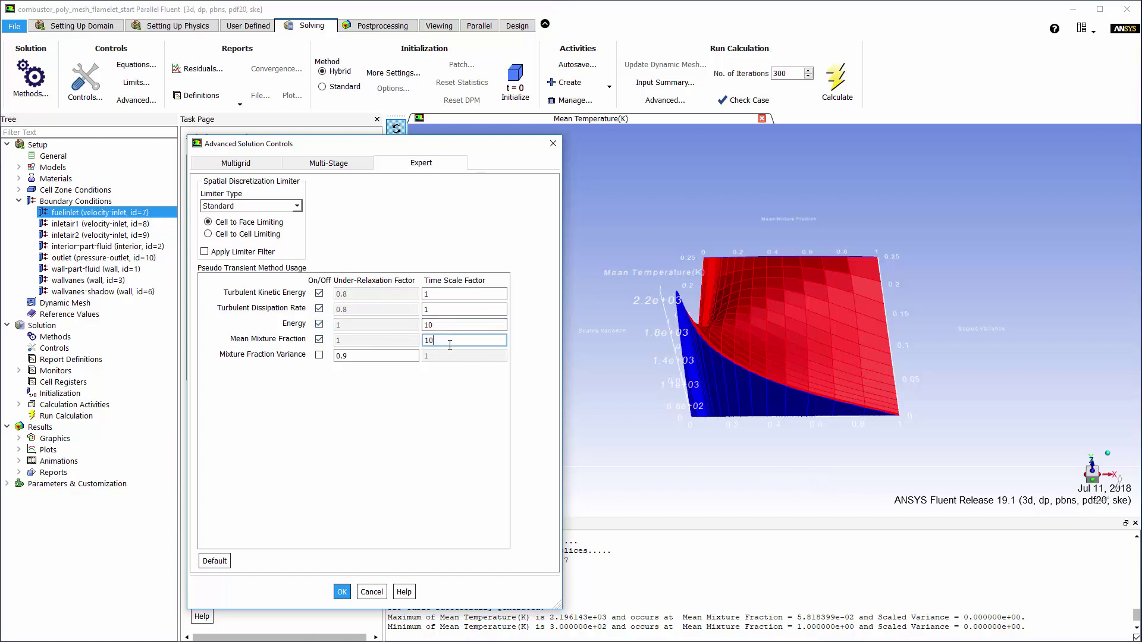
click(348, 594)
Run the calculation for 300 iterations, agreeing to initialize the case first
click(111, 413)
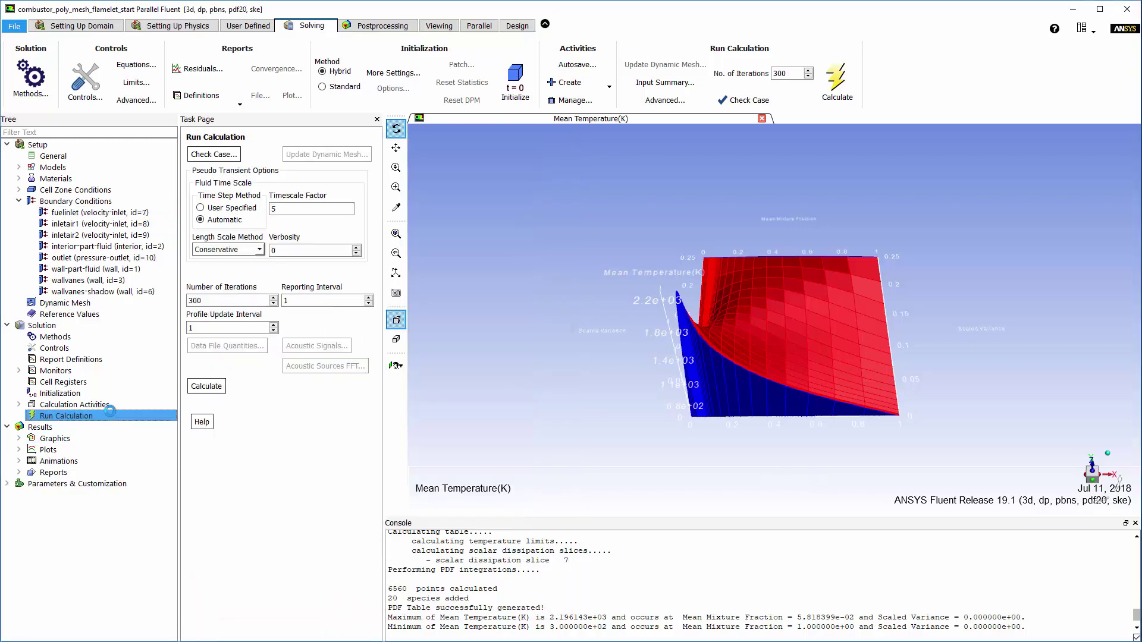
click(206, 385)
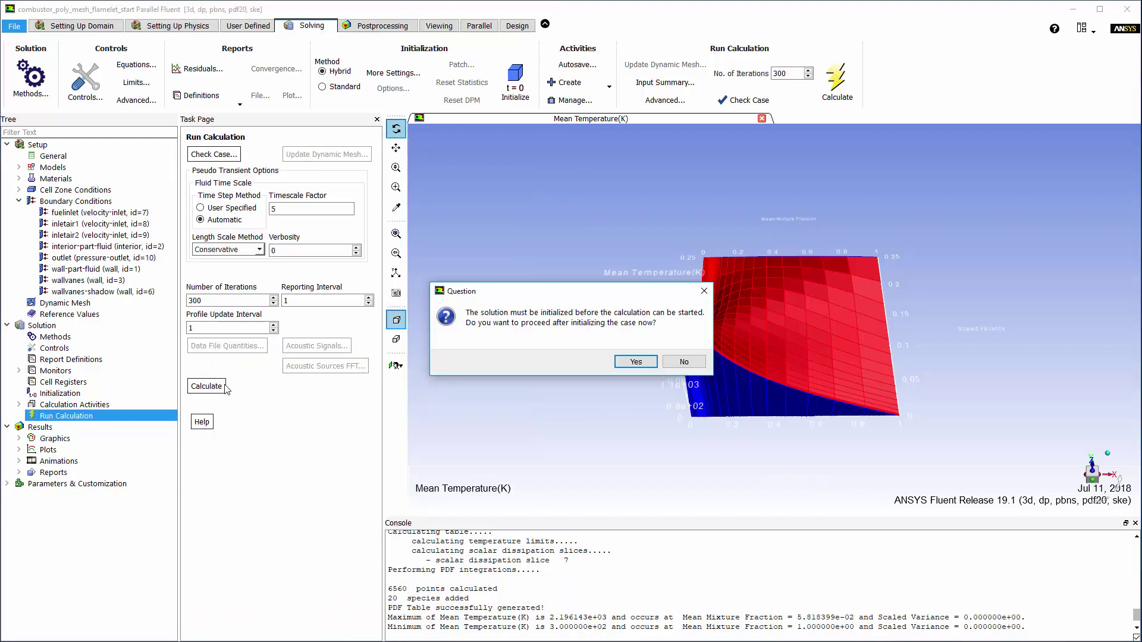
click(635, 362)
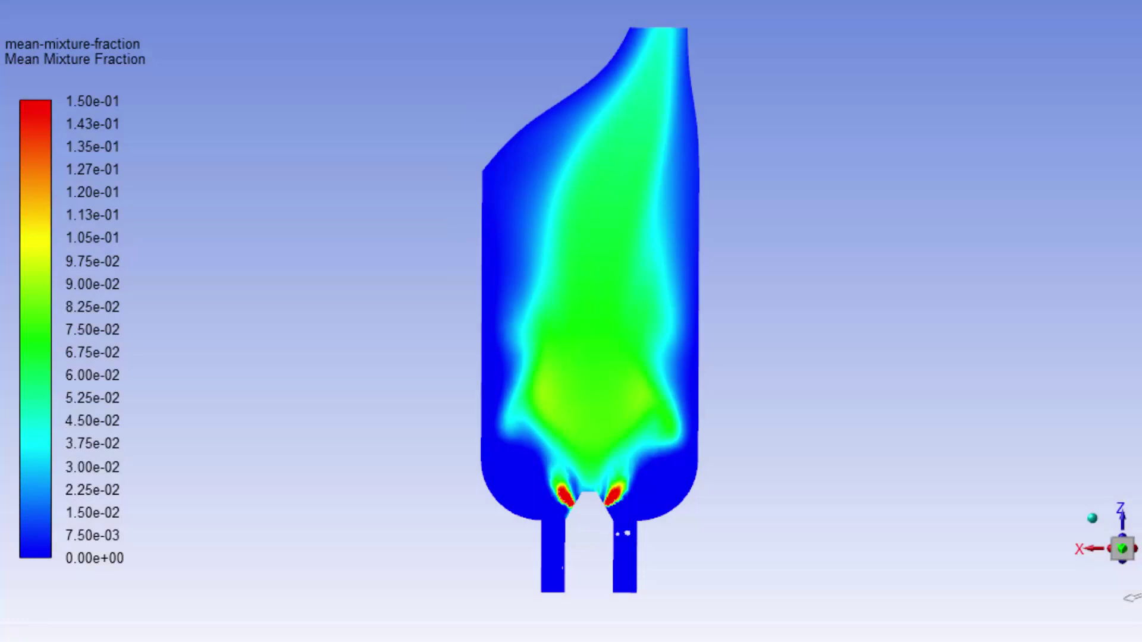